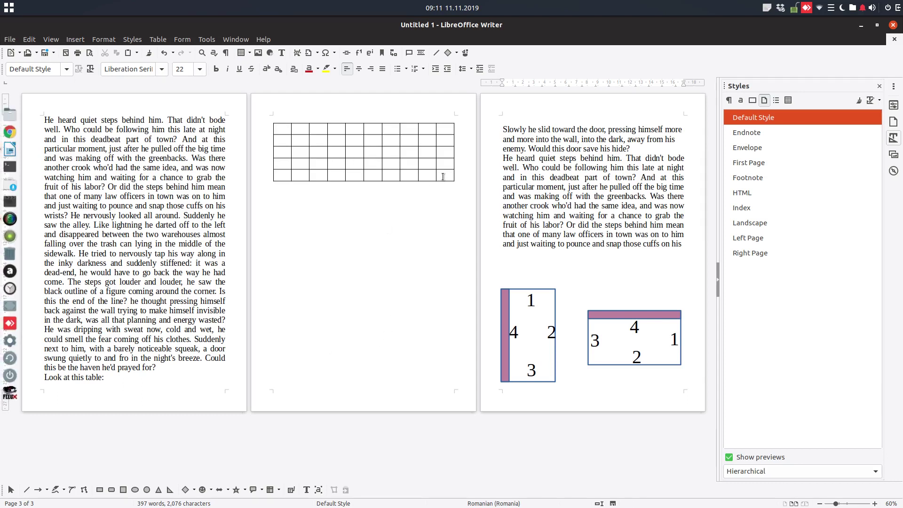
Step: Create a new page style named Mylandscape from the Page Styles list
left_click(138, 196)
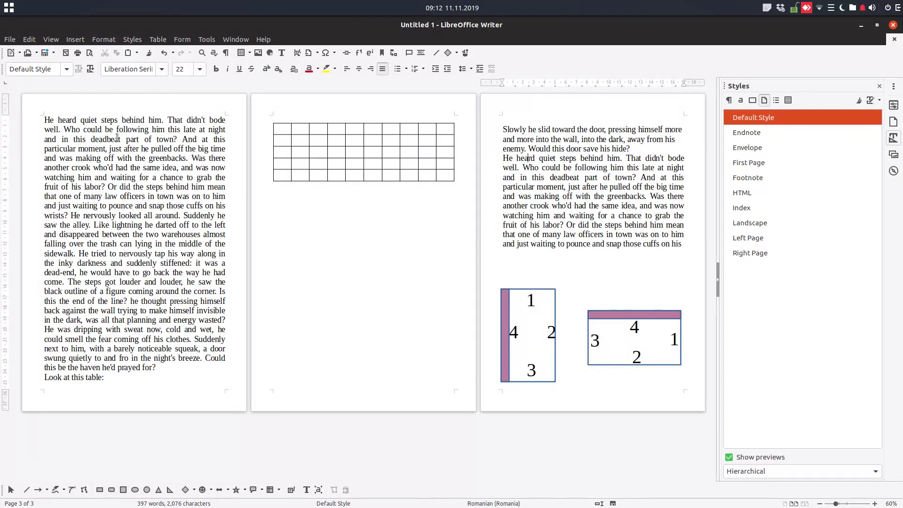
right_click(141, 183)
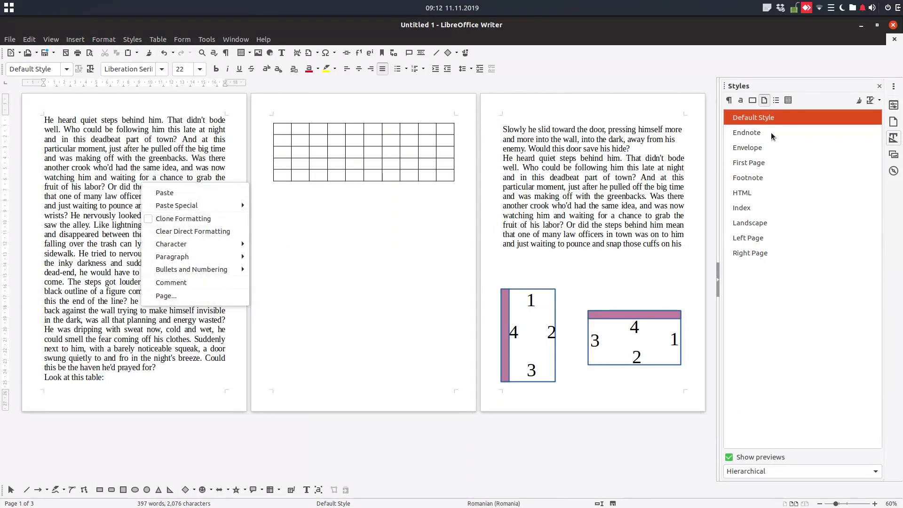
left_click(756, 120)
right_click(757, 120)
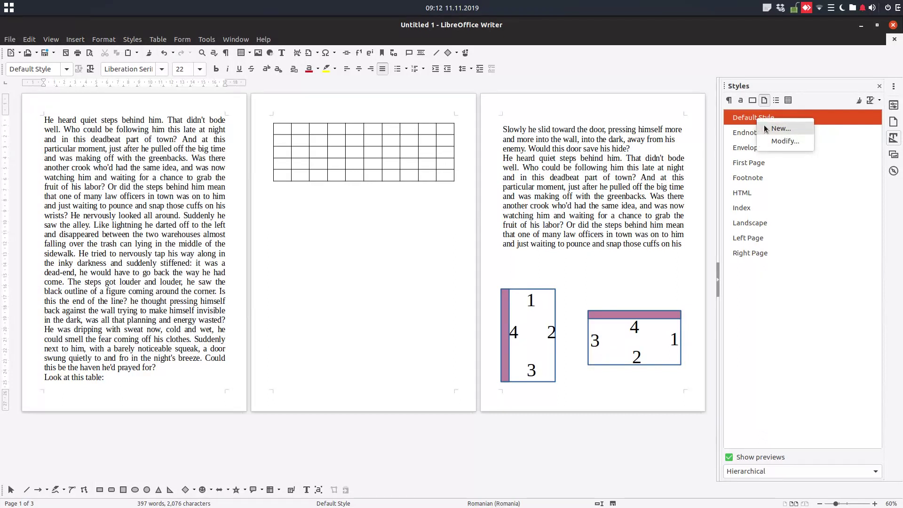
left_click(755, 224)
right_click(754, 224)
left_click(764, 231)
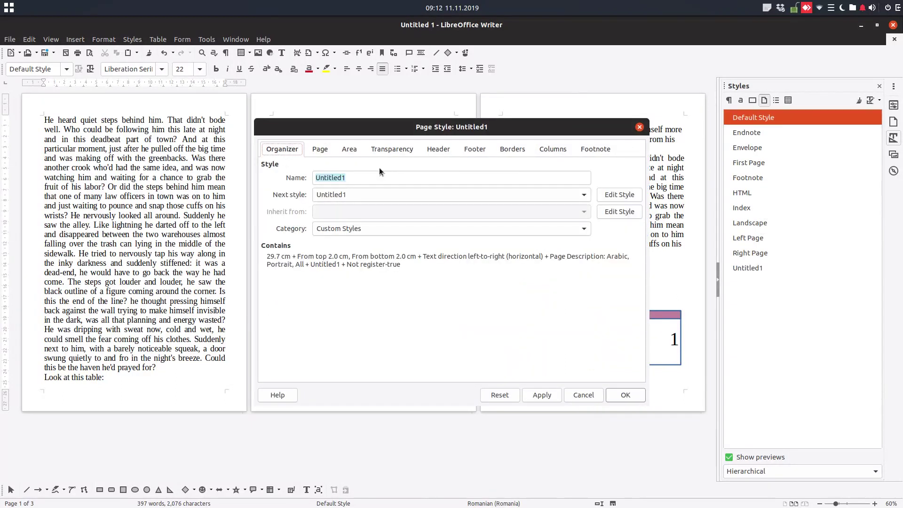
type("M")
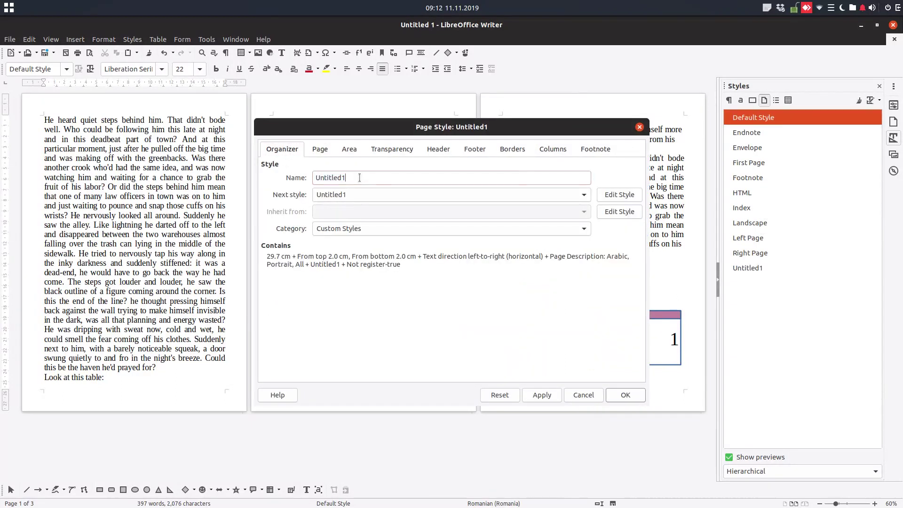
type("ylandscape")
key("Tab")
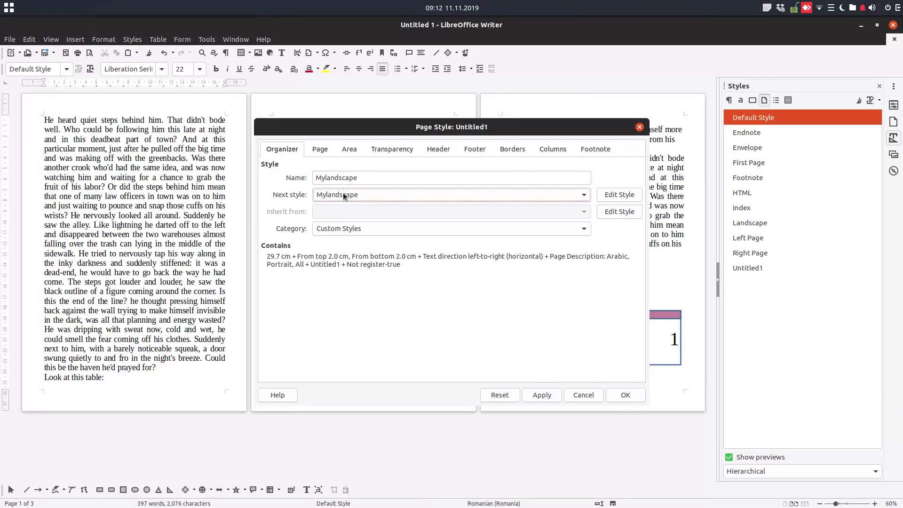
Step: Give Mylandscape landscape A4 orientation, 1 cm left, right and bottom margins, and a 3 cm top margin
left_click(320, 148)
left_click(337, 152)
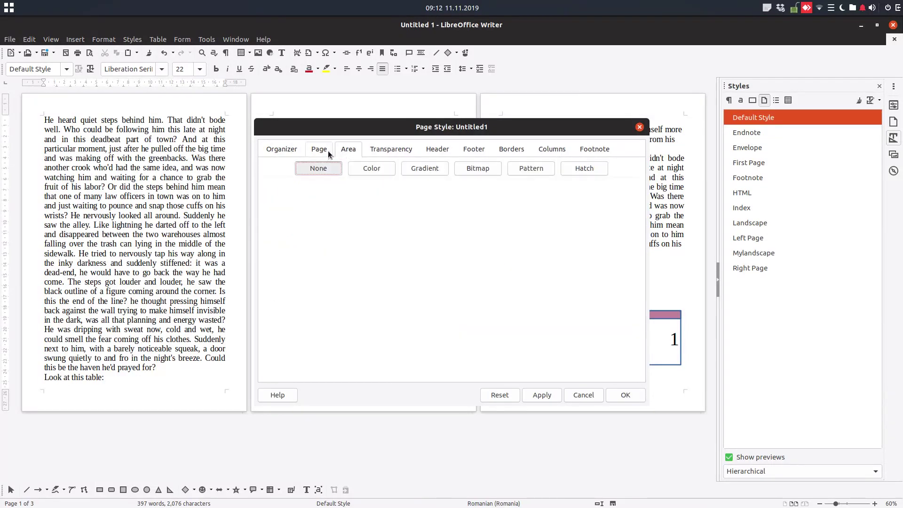
left_click(328, 152)
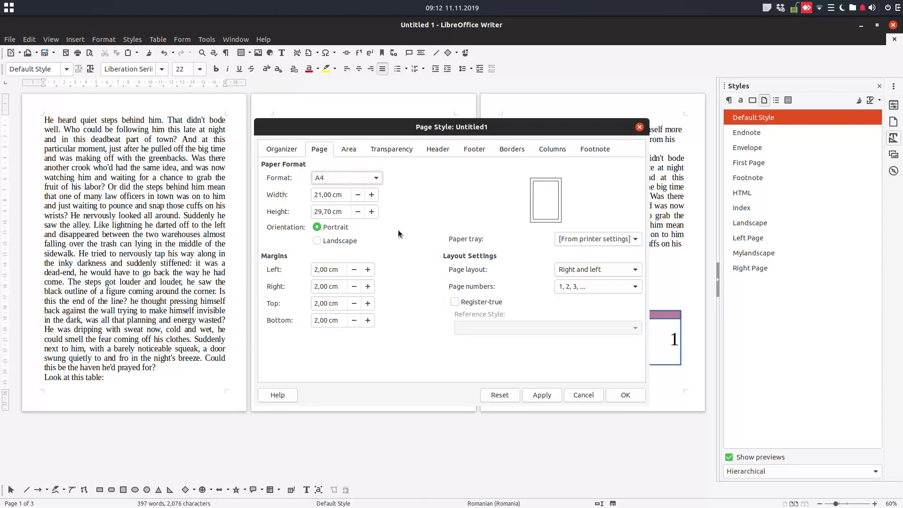
left_click(335, 241)
key("Tab")
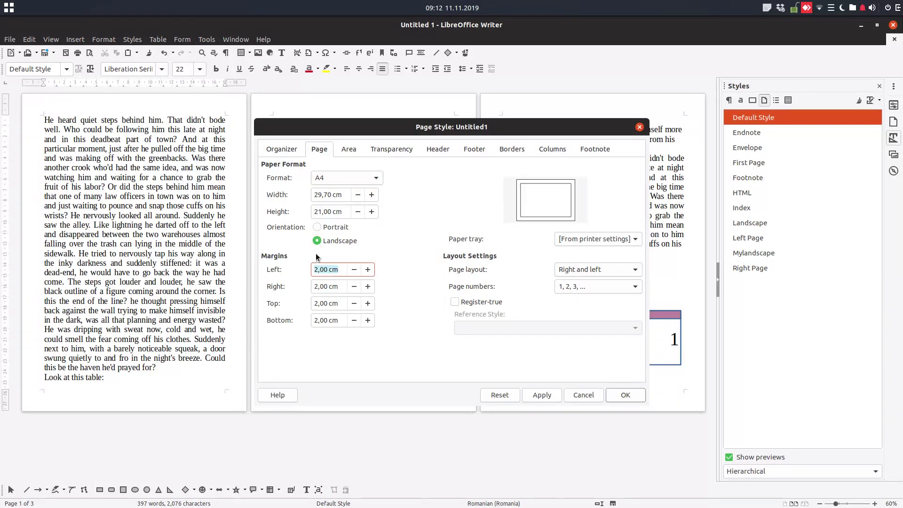
type("1")
key("Tab")
type("1")
key("Tab")
type("1")
key("Tab")
type("1")
key("shift+Tab")
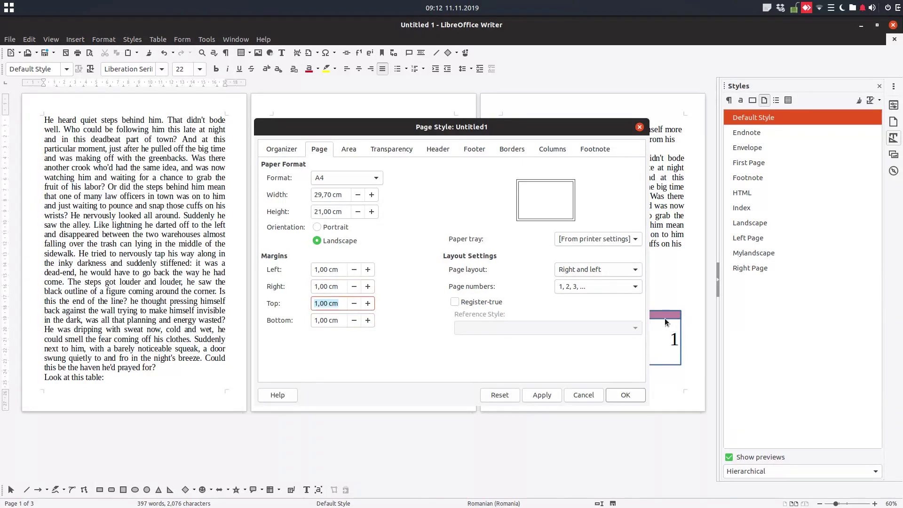
type("3")
left_click(559, 396)
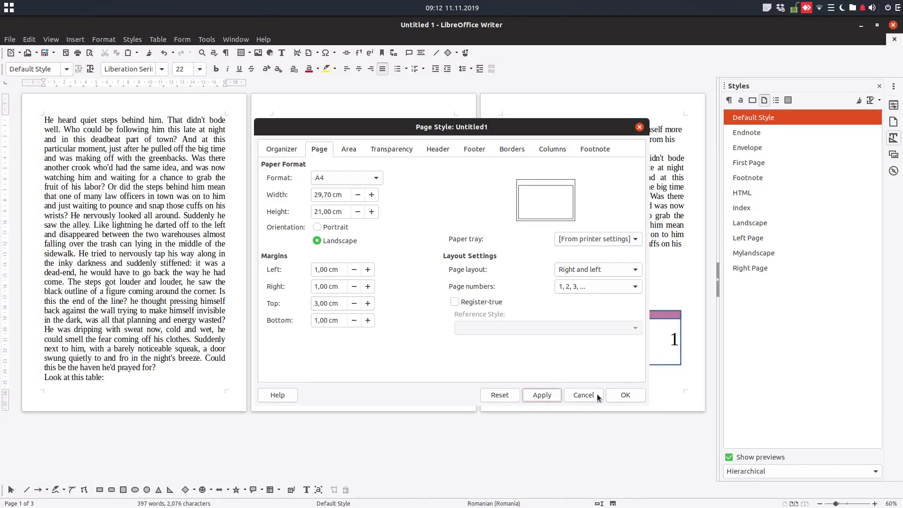
left_click(620, 395)
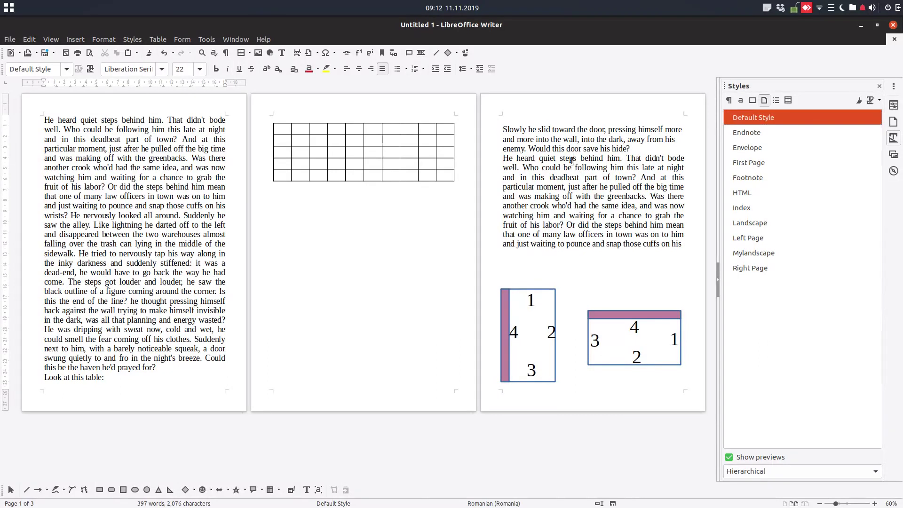
Step: Create another new page style named MyPortreit
right_click(766, 119)
left_click(775, 128)
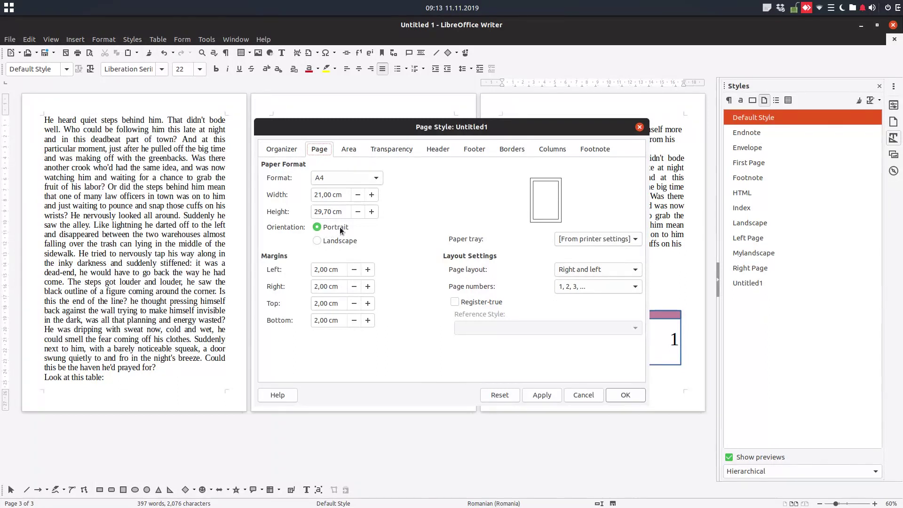
left_click(288, 152)
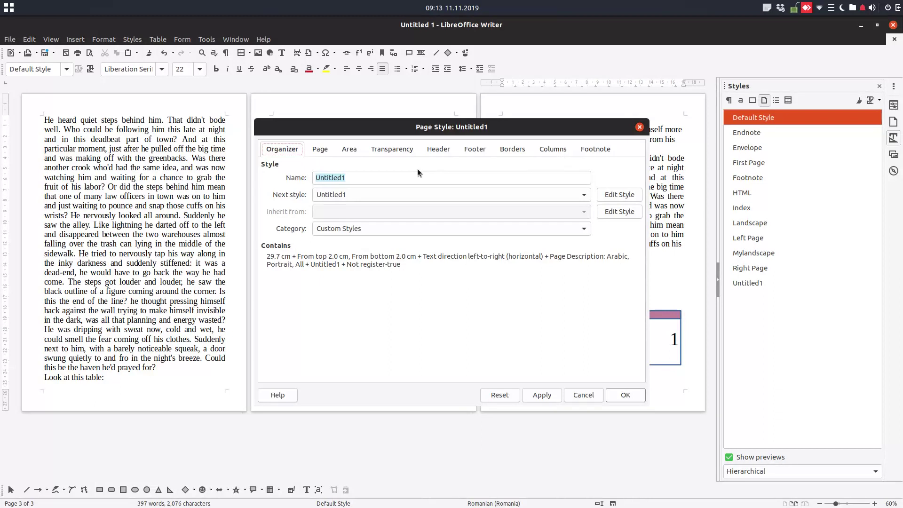
key("Tab")
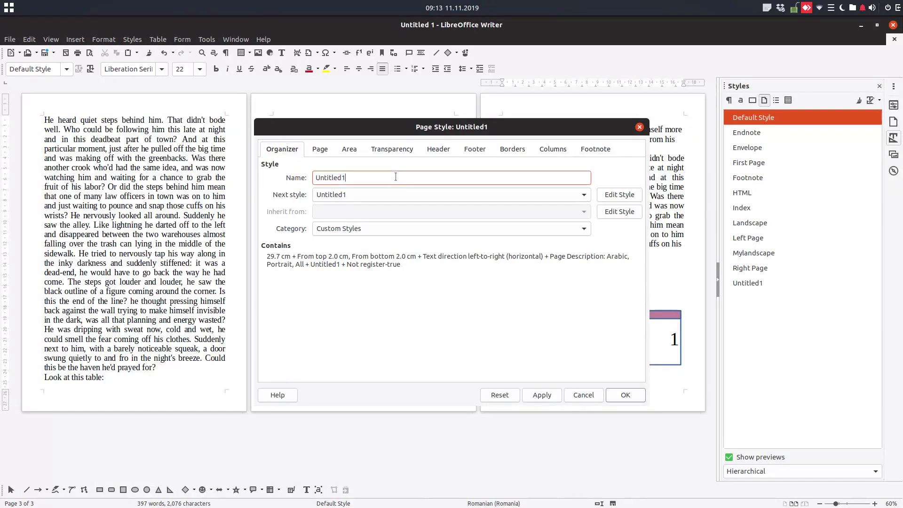
type("M")
key("Tab")
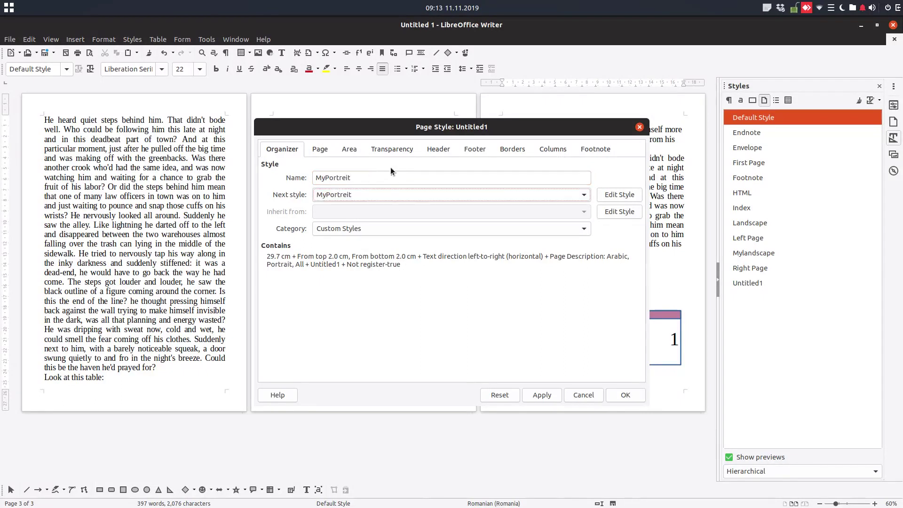
Step: Keep MyPortreit portrait with a 3 cm left margin and 1 cm right, top and bottom margins
left_click(324, 150)
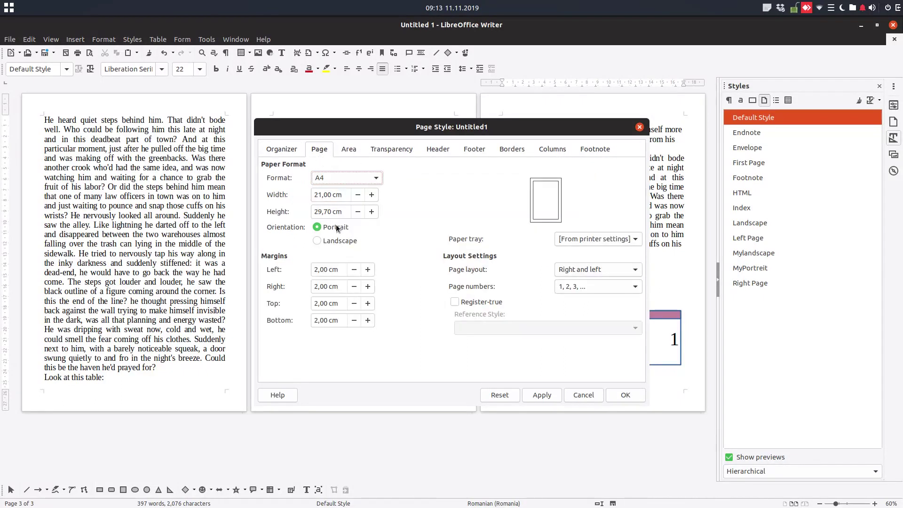
left_click(306, 267)
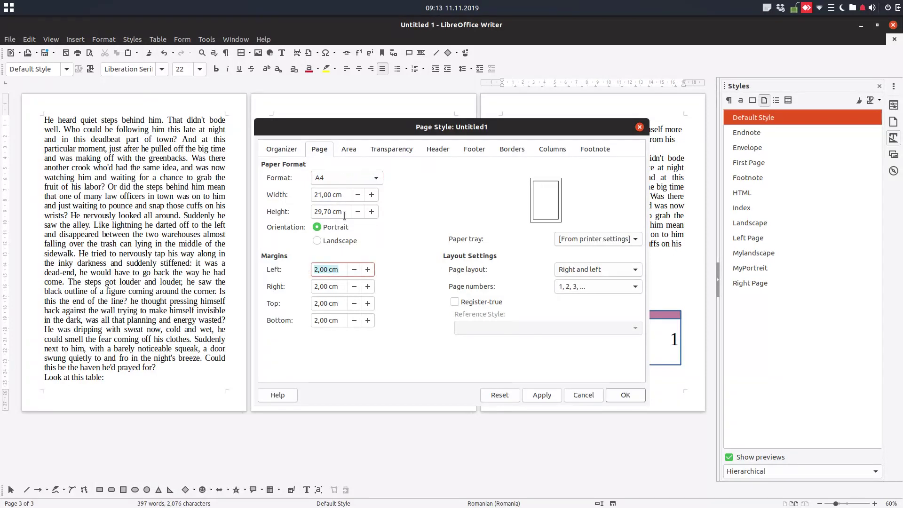
type("1")
key("Tab")
type("1")
key("Tab")
type("1")
key("Tab")
type("1")
key("Tab")
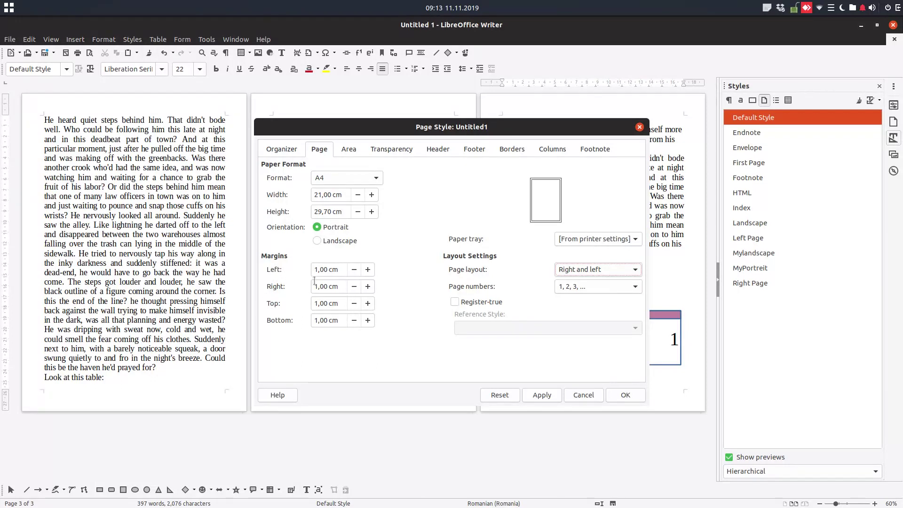
left_click(344, 272)
type("3")
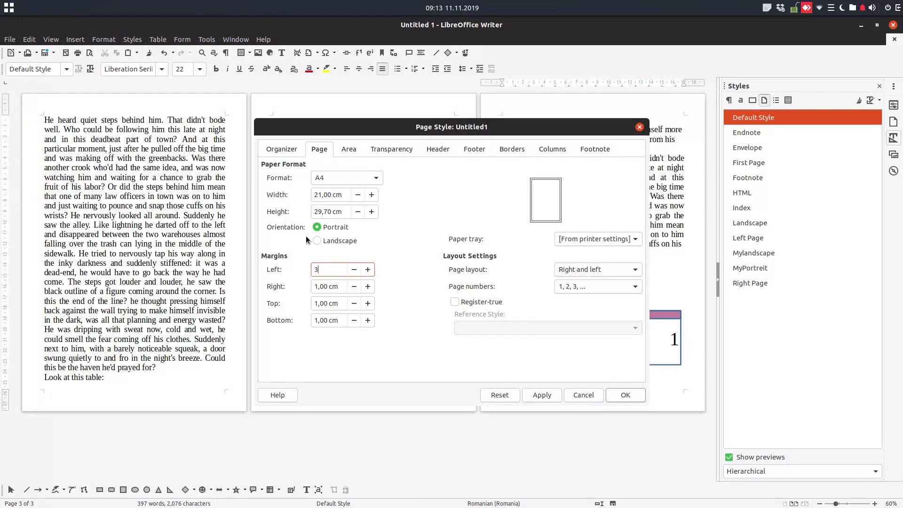
left_click(541, 395)
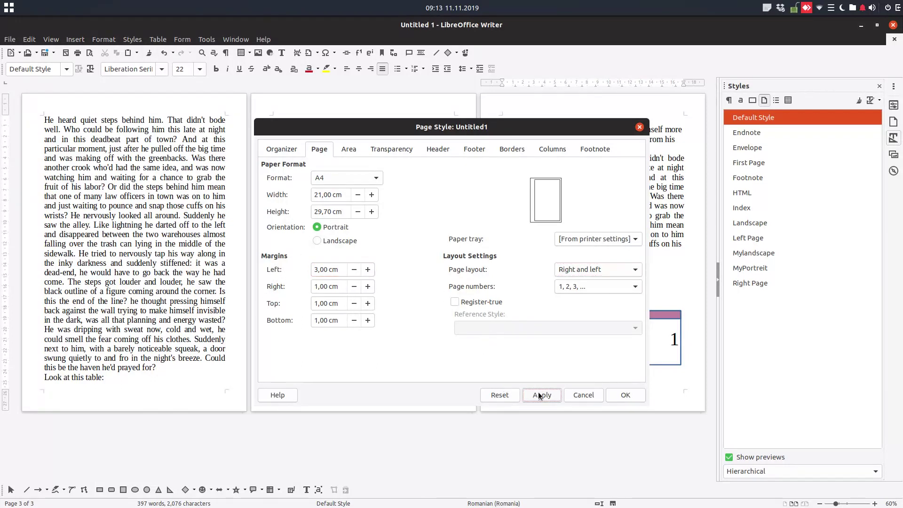
left_click(626, 397)
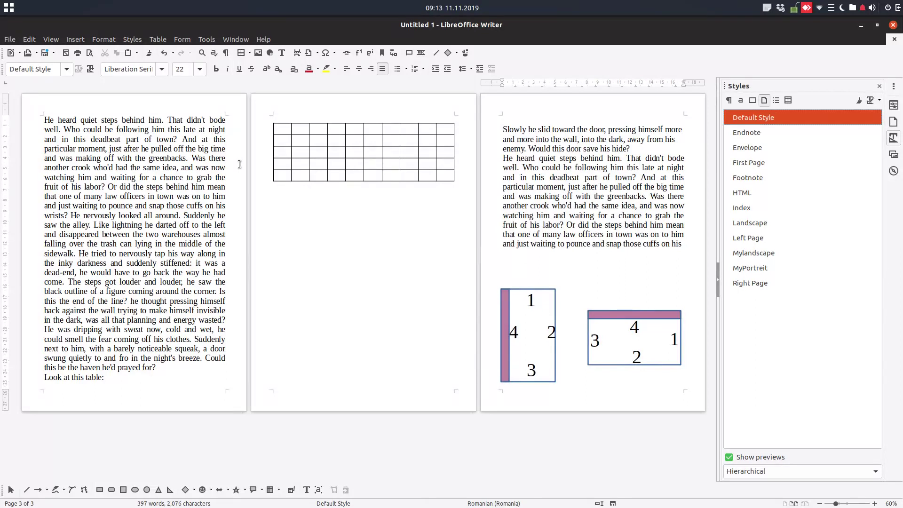
Step: Apply MyPortreit to page 1 and add blank paragraphs after 'Look at this table:' and before 'Slowly'
left_click(192, 149)
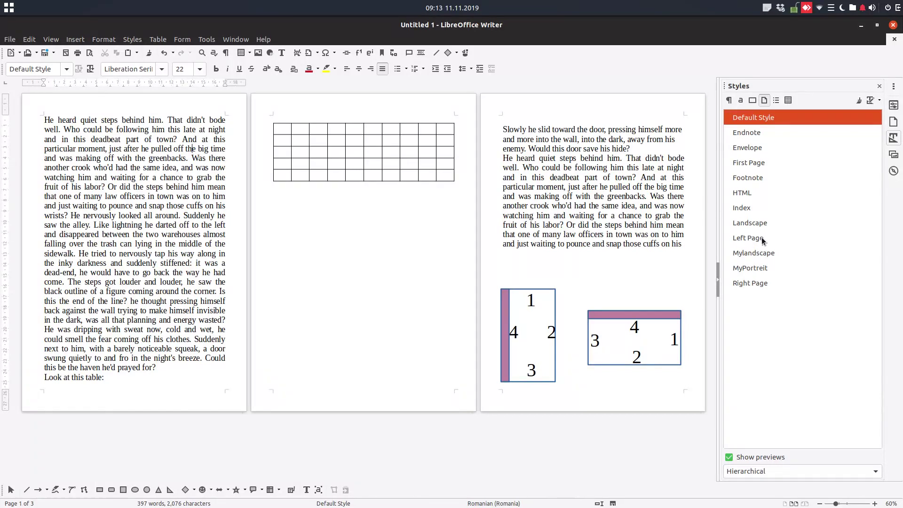
double_click(754, 268)
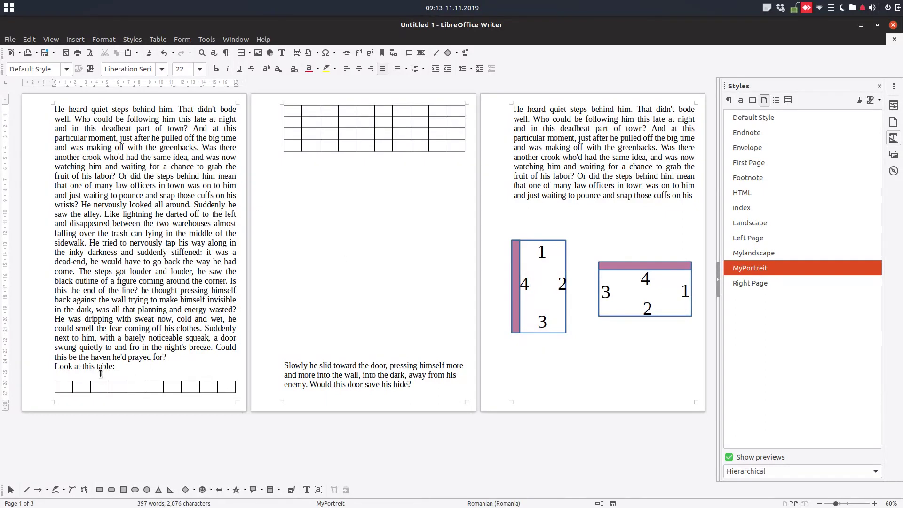
left_click(122, 367)
key("Return")
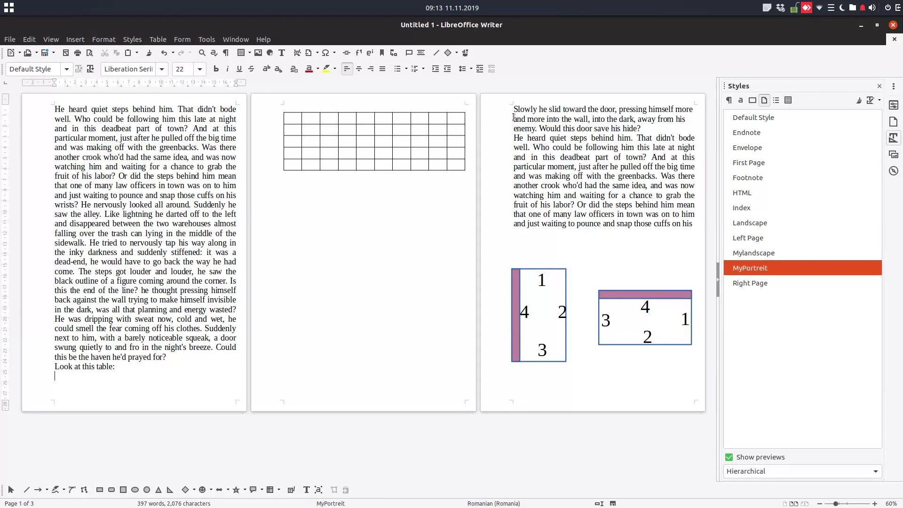
left_click(498, 111)
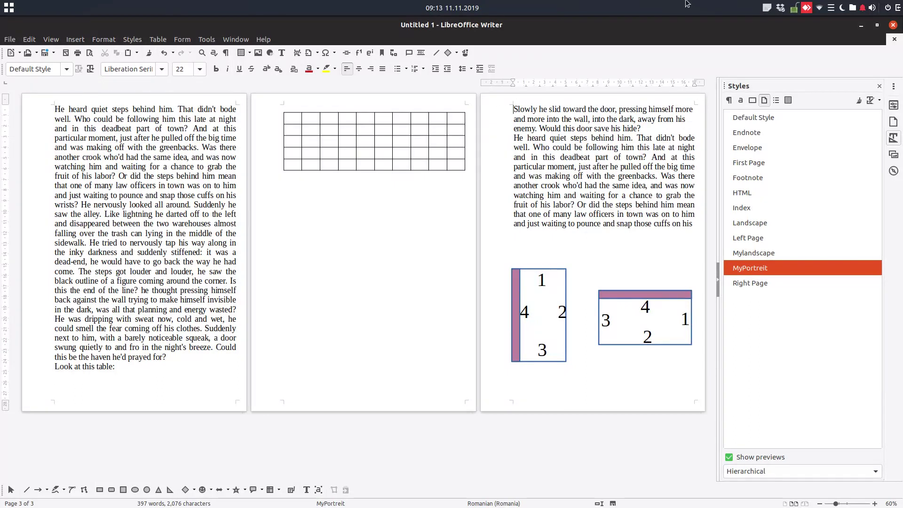
key("Return")
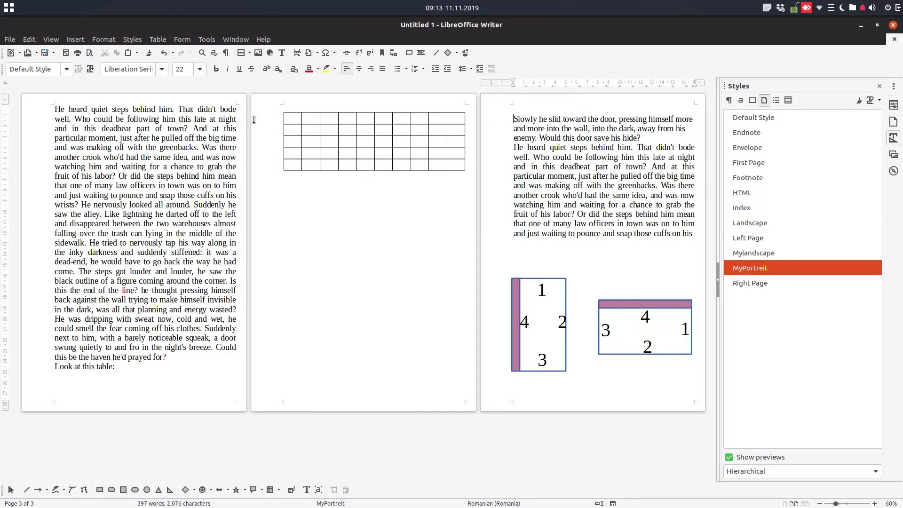
Step: Push the 'Look at this table:' line down onto page 2, just above the table
left_click(285, 116)
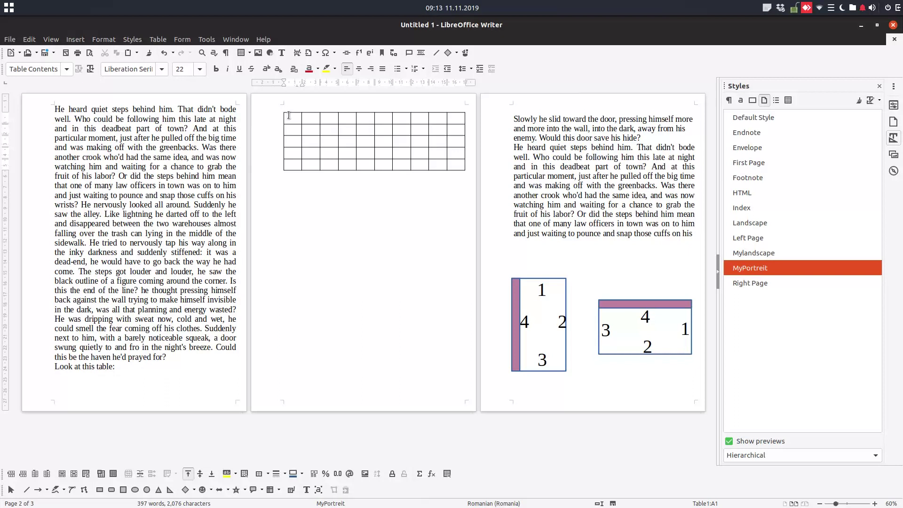
left_click(148, 385)
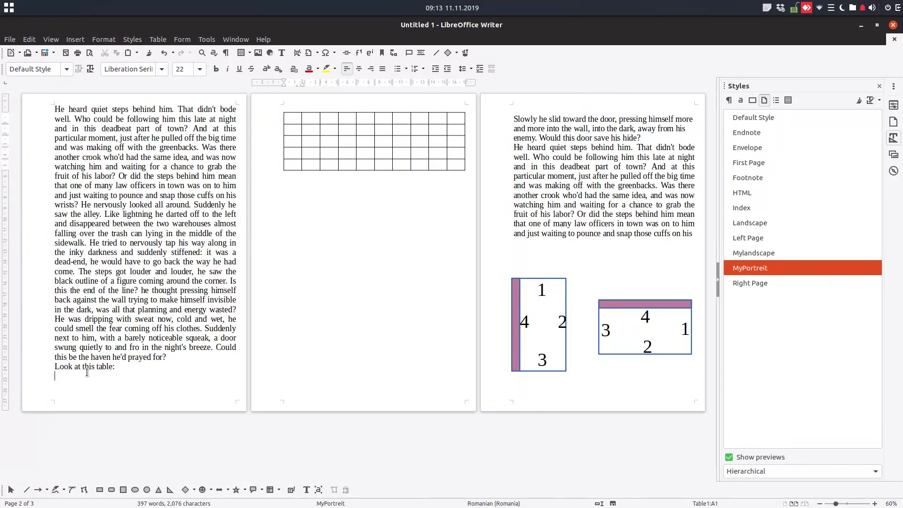
key("Return")
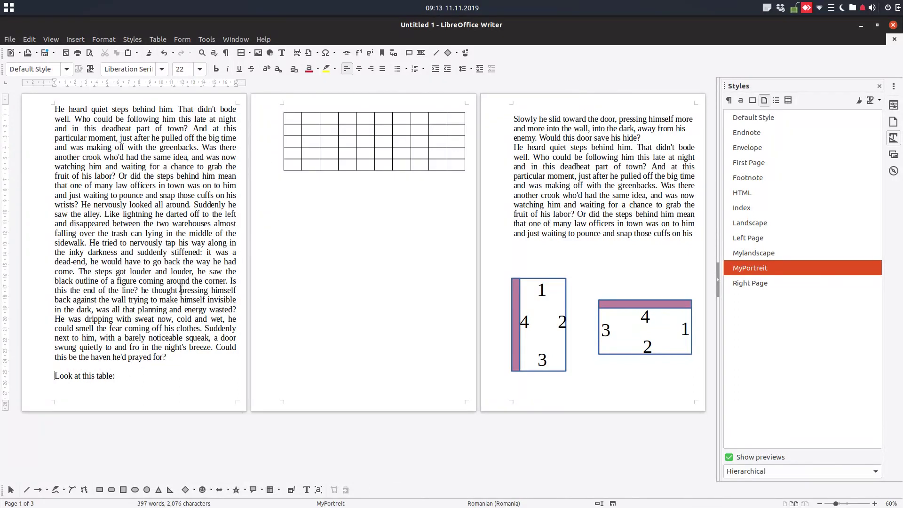
key("Return")
key("Return")
key("Return")
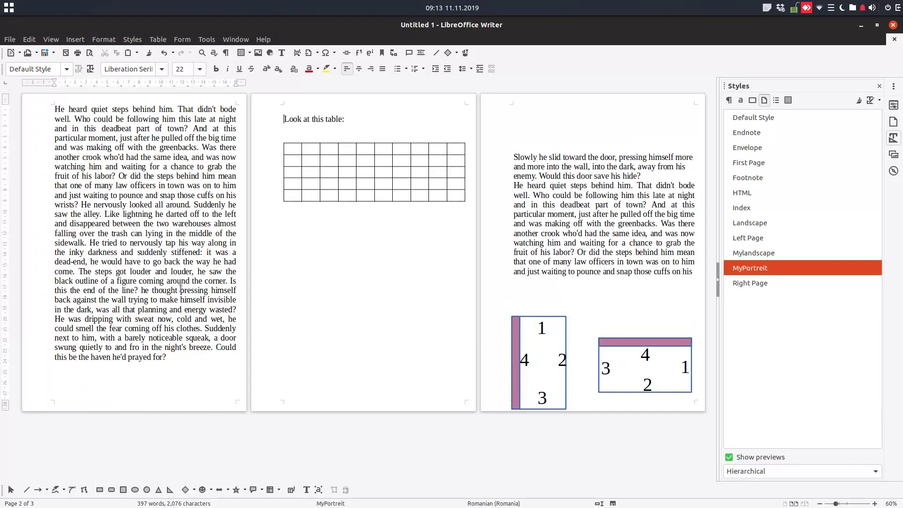
key("Down")
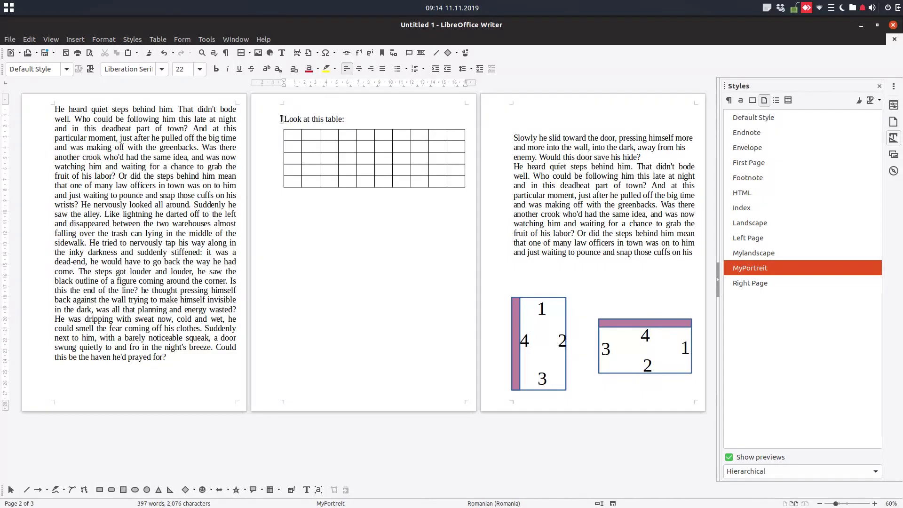
Step: Insert a page break before 'Look at this table:' that switches to the Mylandscape page style
right_click(283, 119)
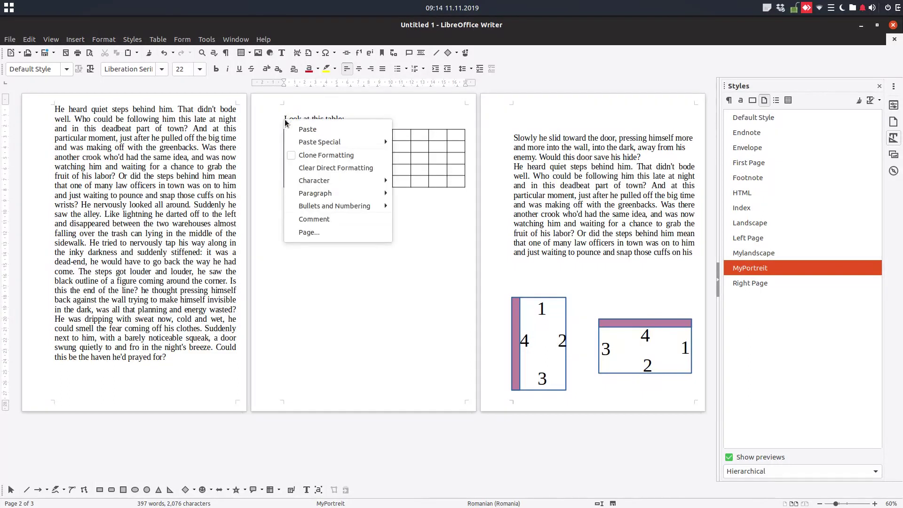
mouse_move(376, 193)
left_click(405, 194)
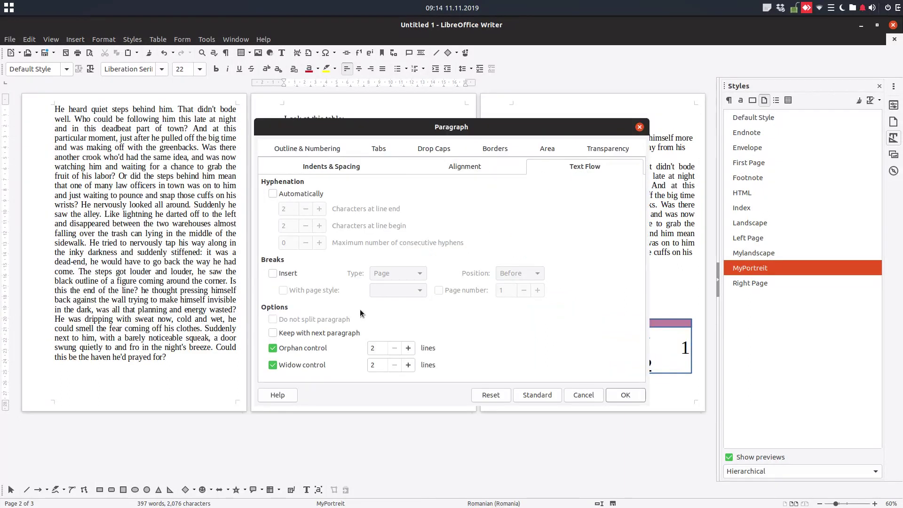
left_click(292, 273)
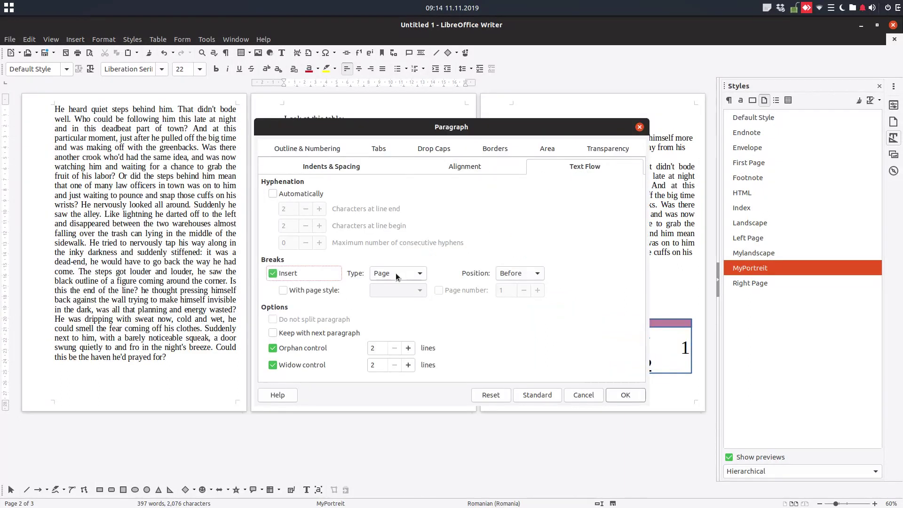
left_click(331, 290)
left_click(382, 292)
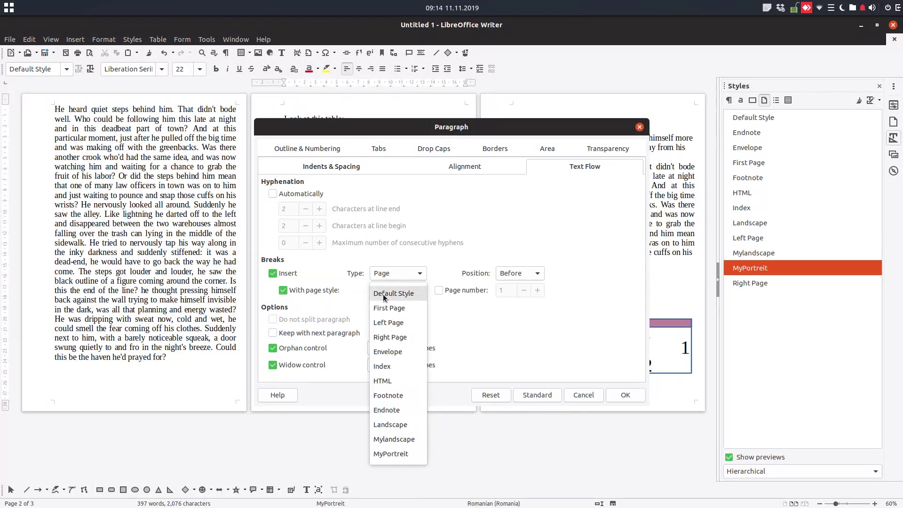
left_click(400, 438)
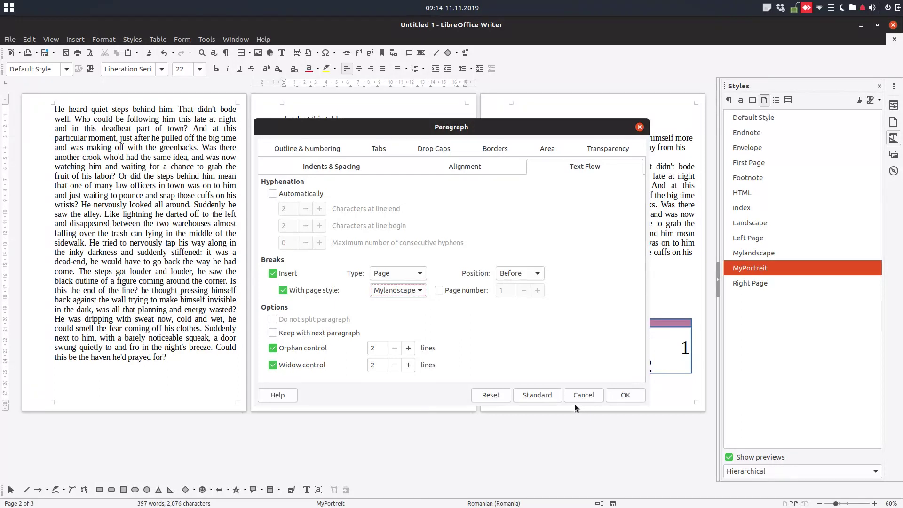
left_click(625, 396)
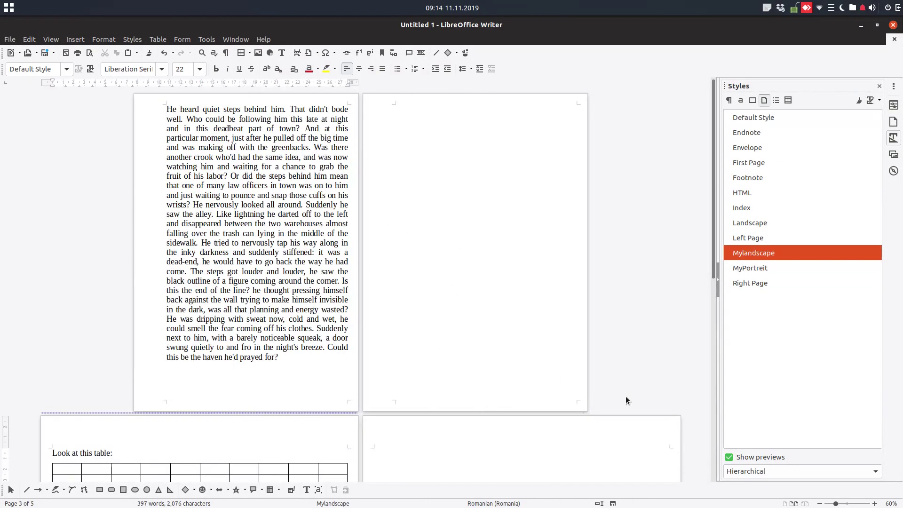
Step: Delete the empty paragraphs causing the blank page and sitting above the story text on page 3
scroll(529, 317, "down", 3)
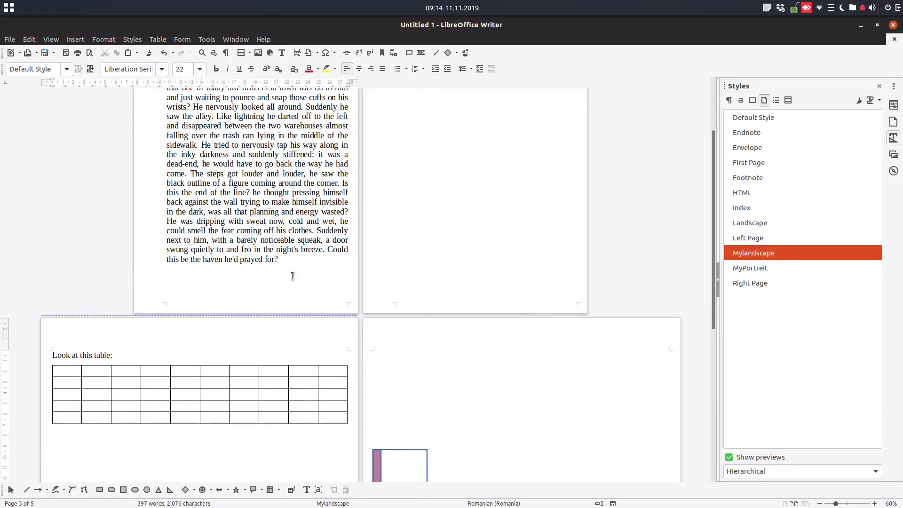
key("ctrl+z")
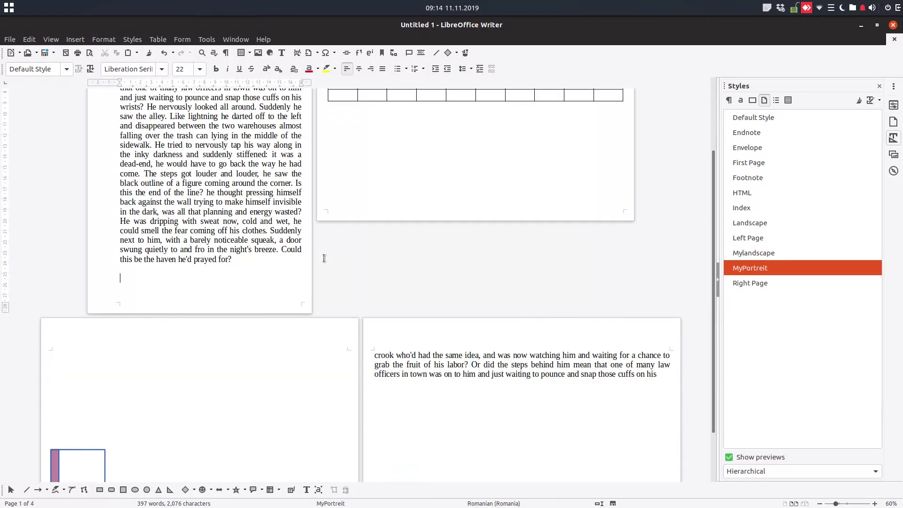
scroll(319, 265, "down", 2)
left_click(238, 291)
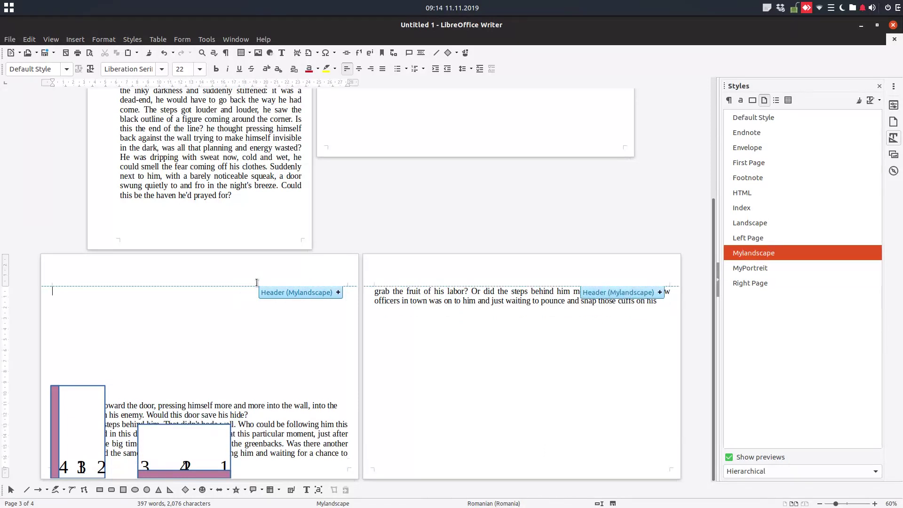
scroll(411, 228, "up", 3)
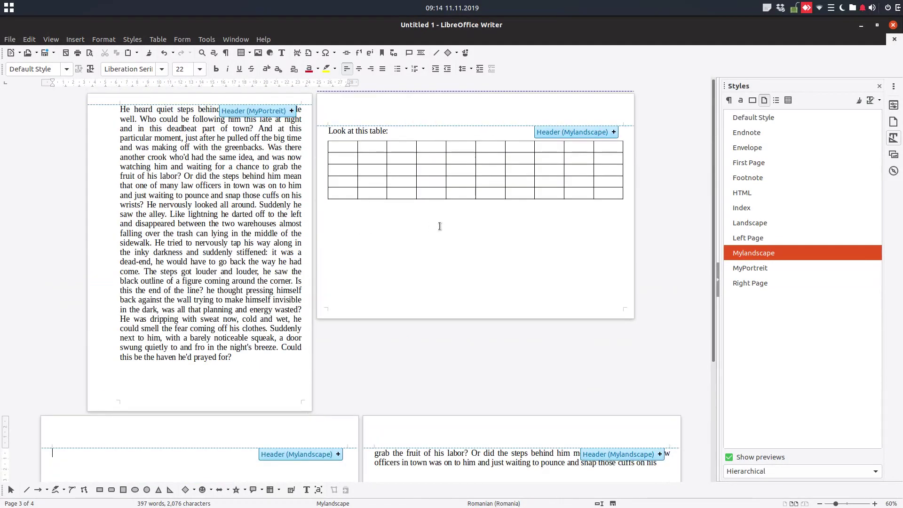
scroll(436, 233, "up", 3)
scroll(489, 170, "down", 6)
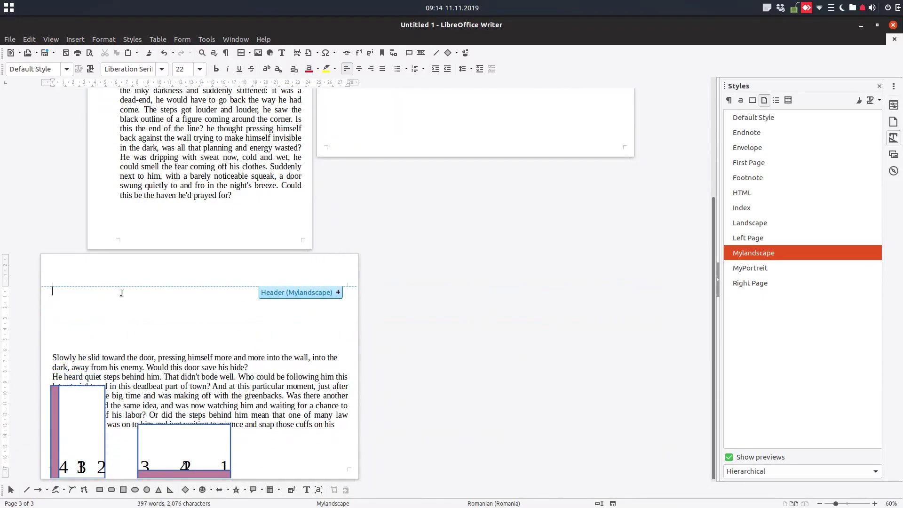
key("Delete")
key("Delete")
key("Delete")
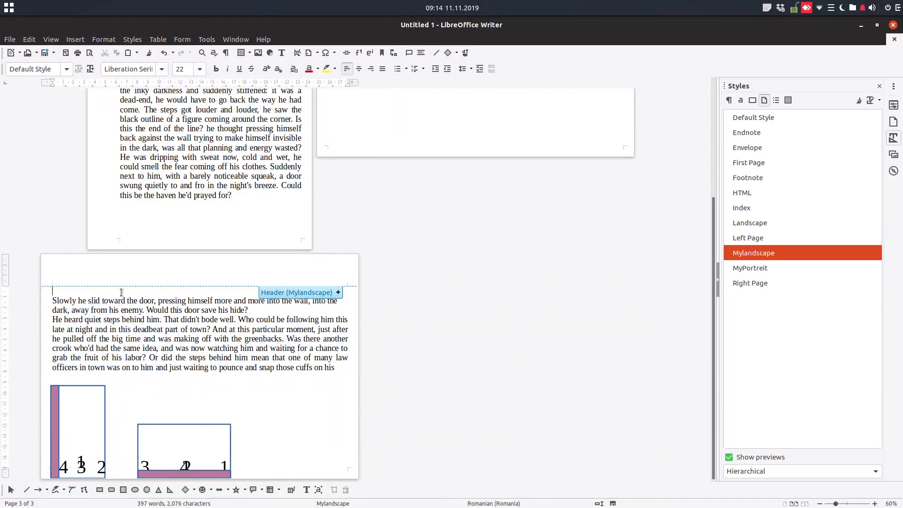
Step: Add a page break before 'Slowly he slid' using MyPortreit, with page numbering restarting at 0
right_click(55, 301)
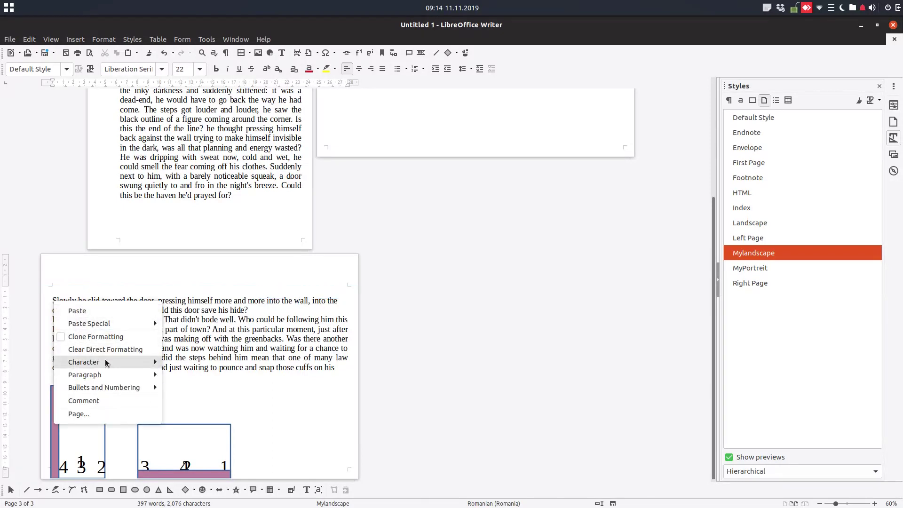
key("Escape")
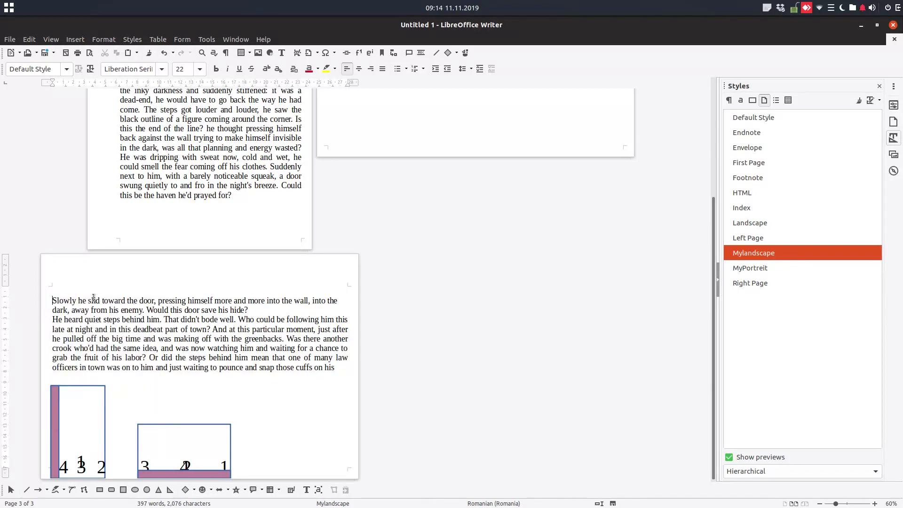
right_click(53, 300)
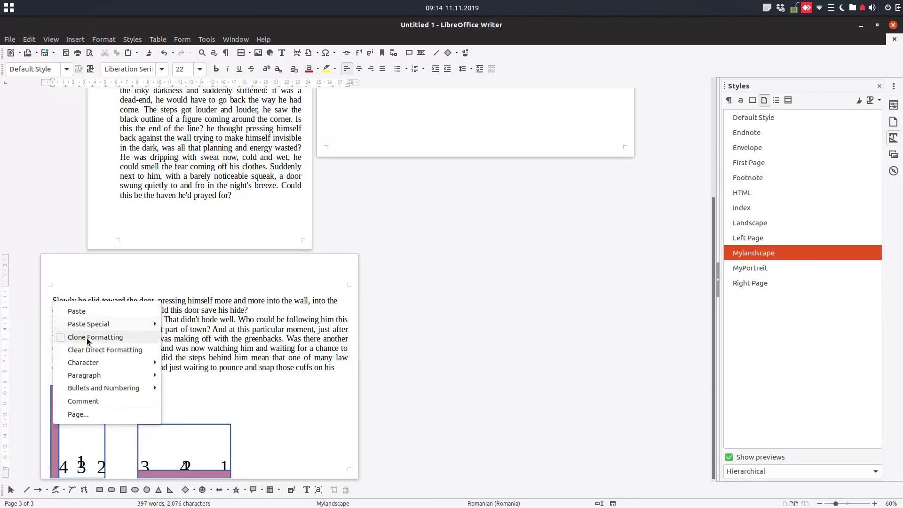
mouse_move(109, 375)
left_click(182, 376)
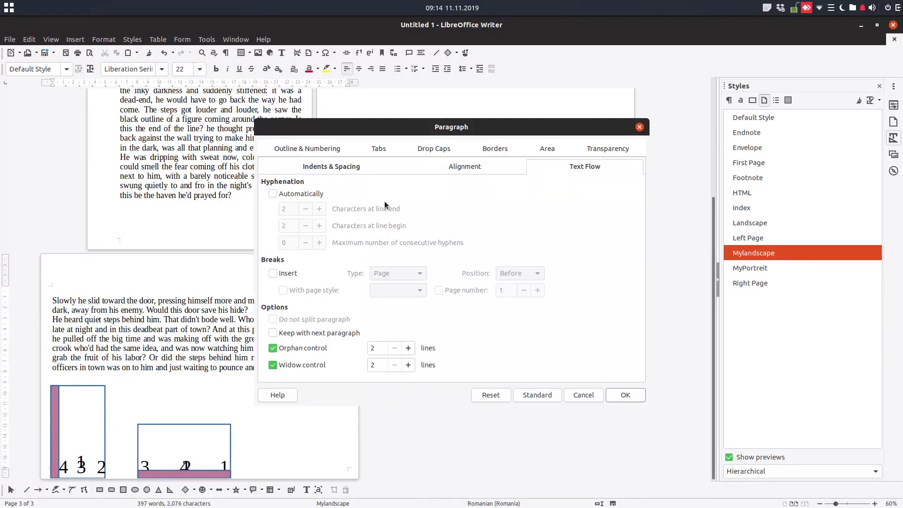
left_click(274, 273)
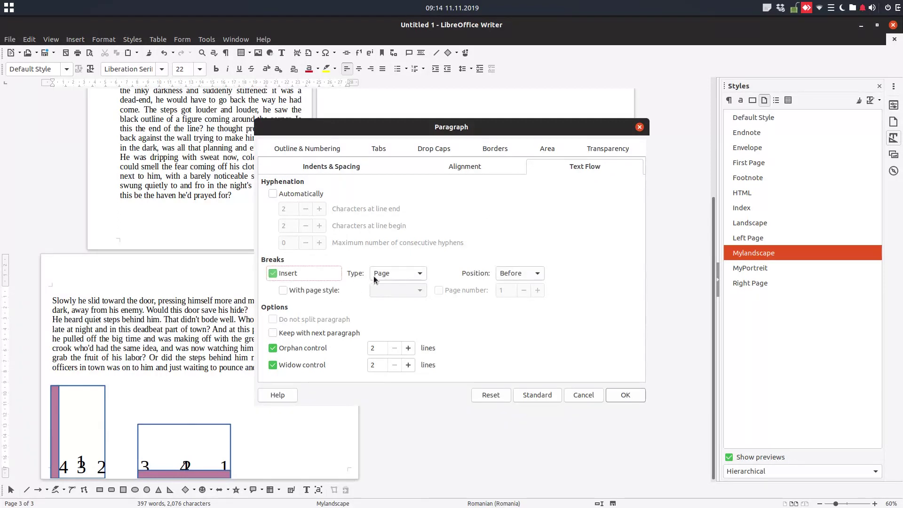
left_click(323, 291)
left_click(380, 292)
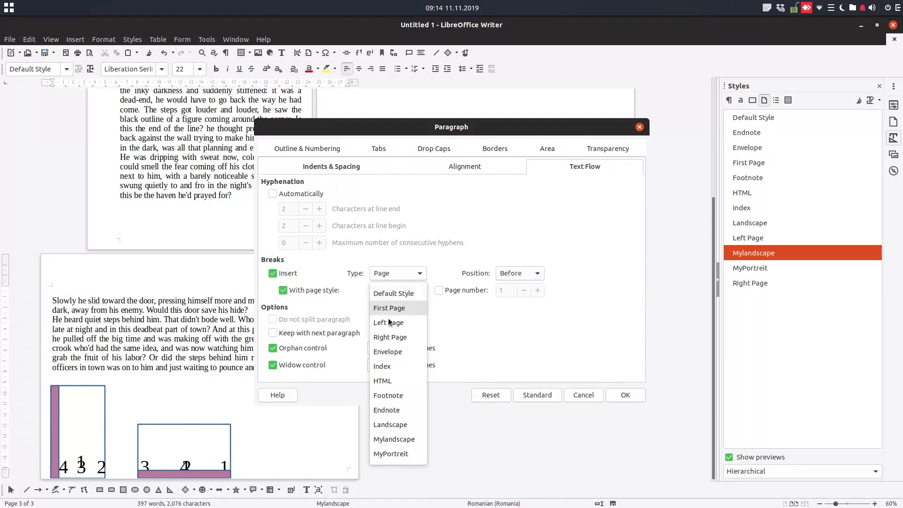
left_click(390, 453)
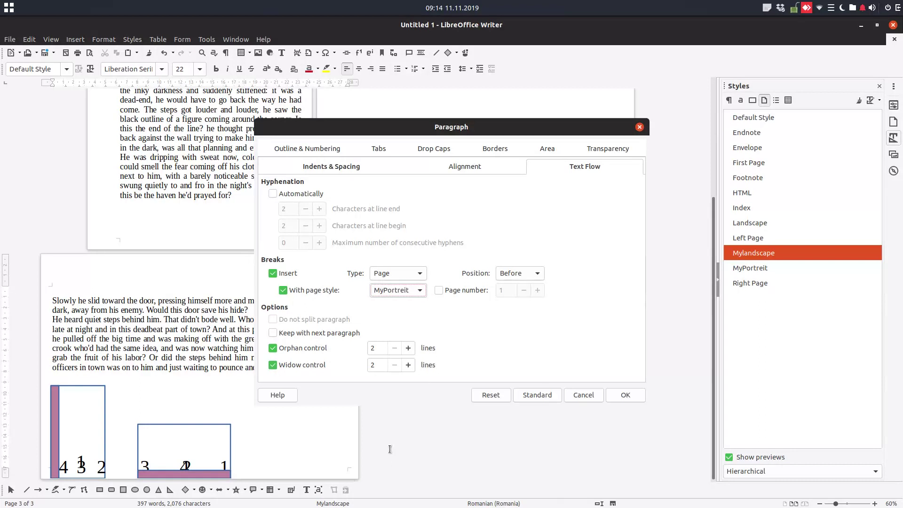
left_click(439, 290)
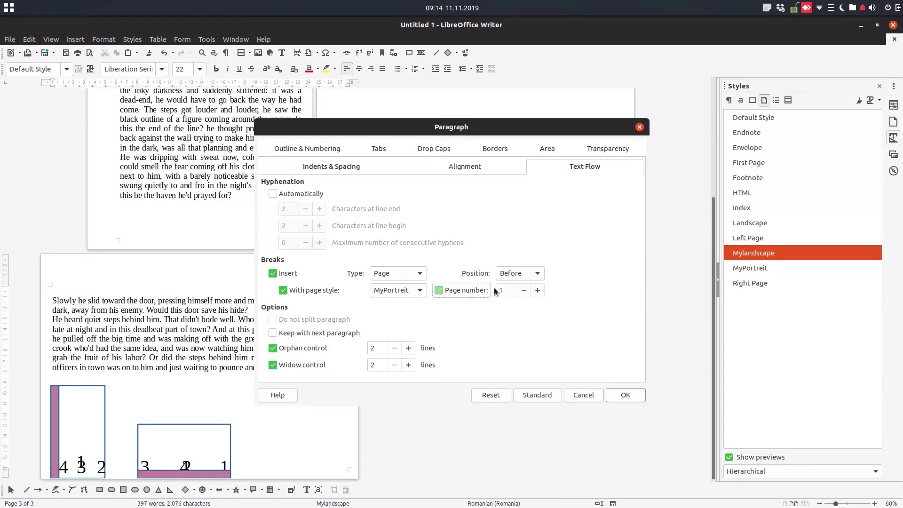
left_click(523, 290)
left_click(613, 399)
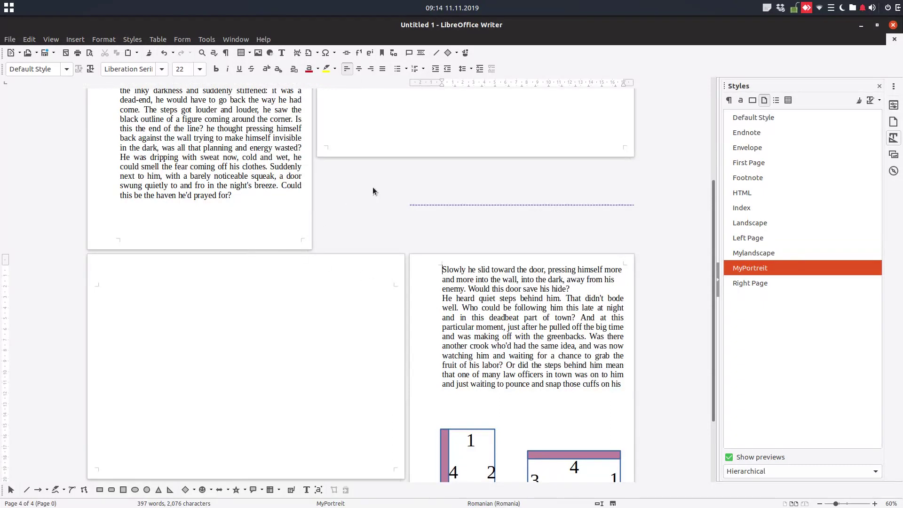
left_click(469, 141)
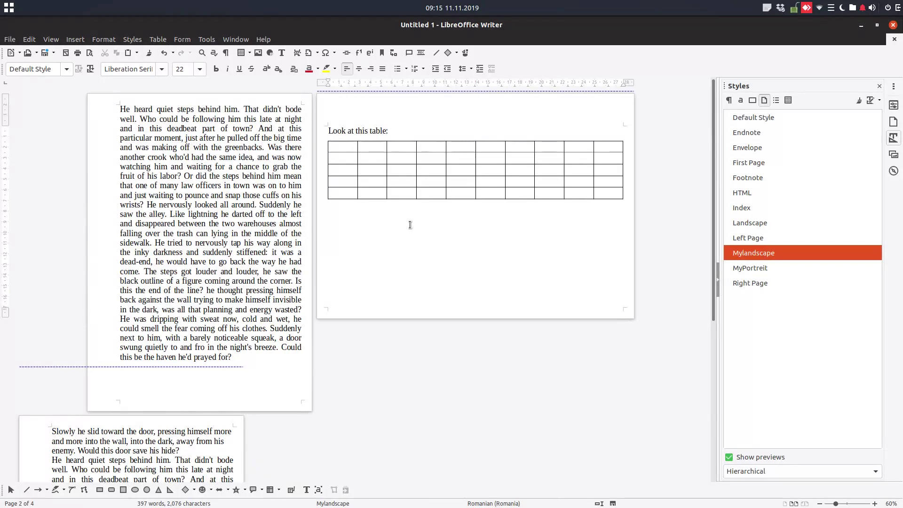
scroll(410, 224, "down", 1)
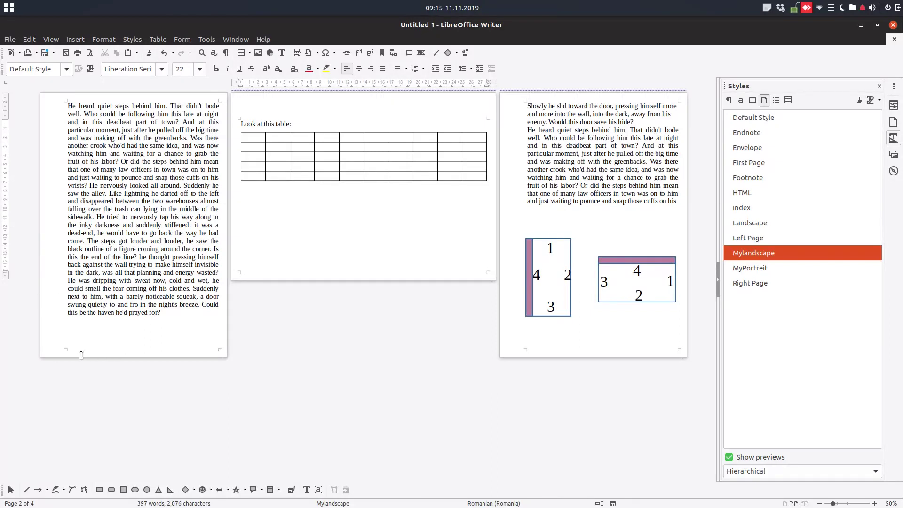
scroll(81, 355, "up", 3)
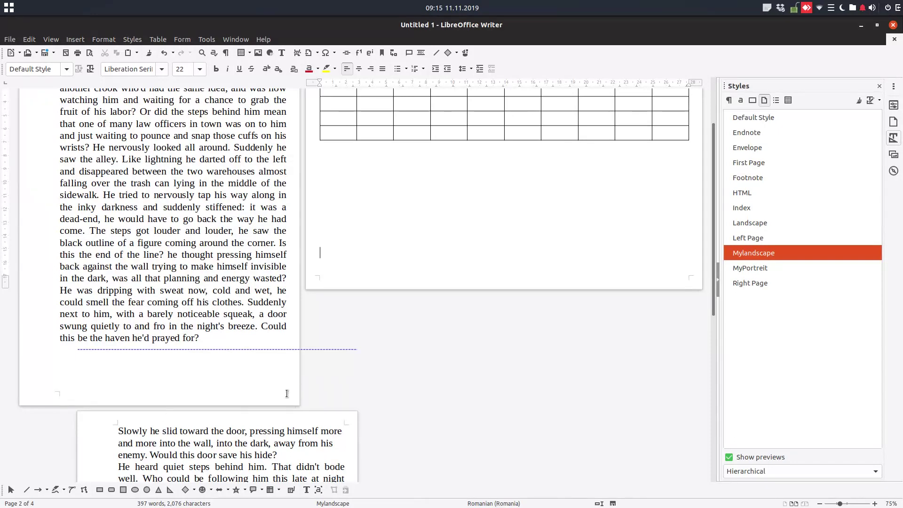
scroll(310, 317, "up", 3)
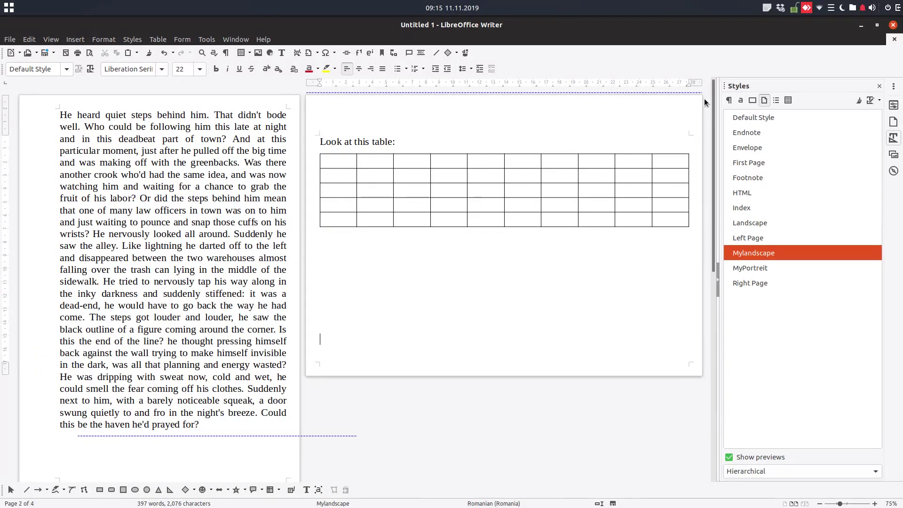
scroll(421, 112, "down", 2)
scroll(421, 111, "down", 2, "ctrl")
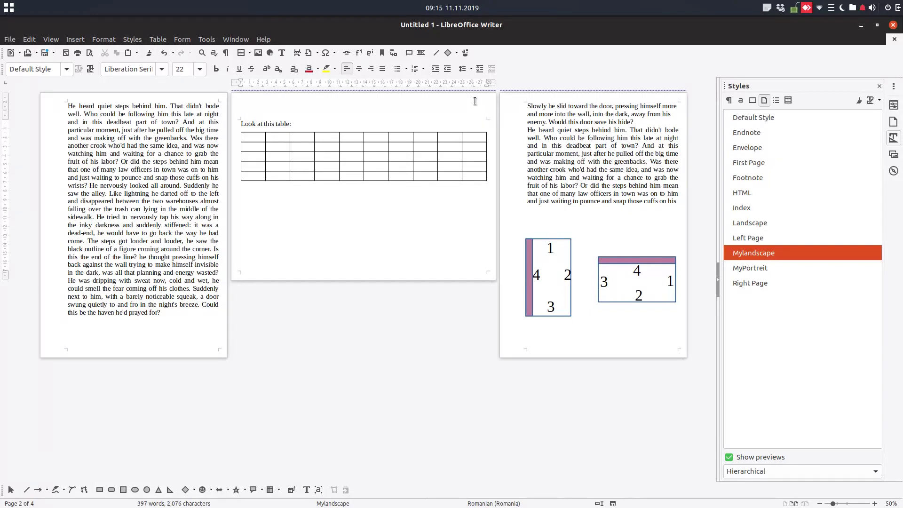
mouse_move(272, 103)
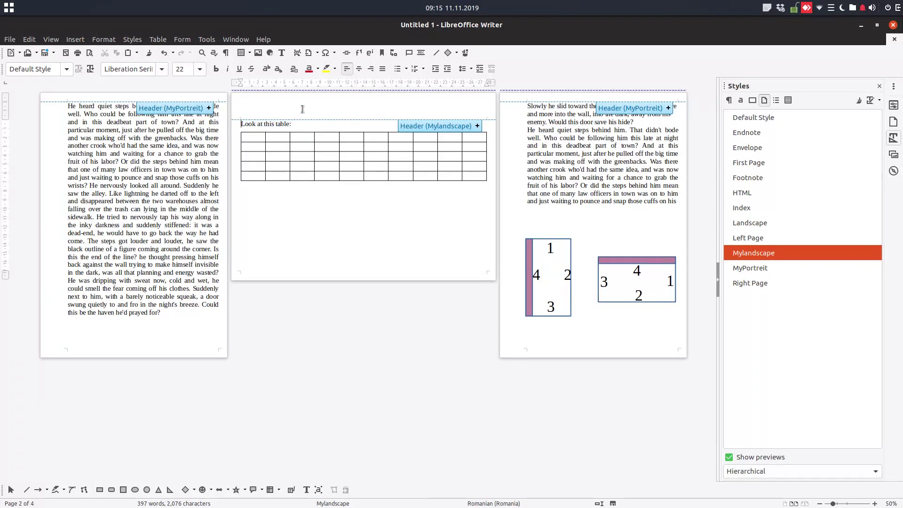
left_click(528, 107)
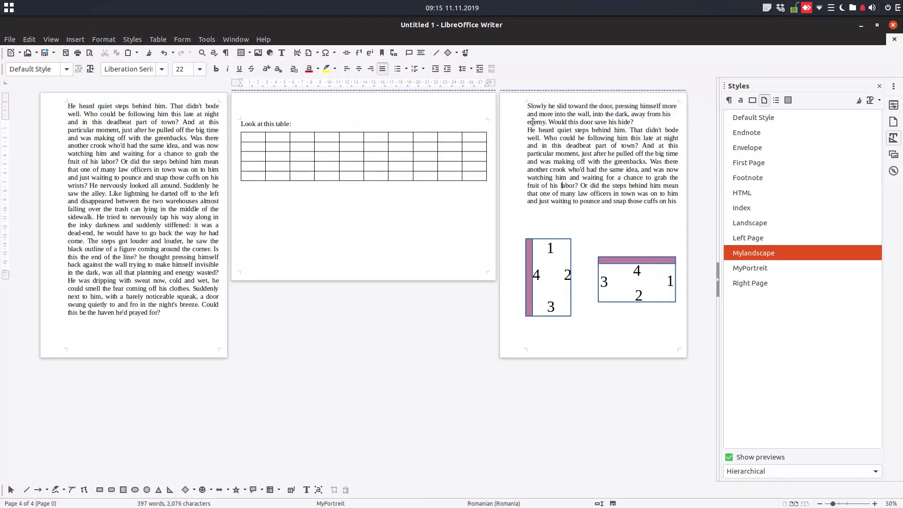
right_click(527, 108)
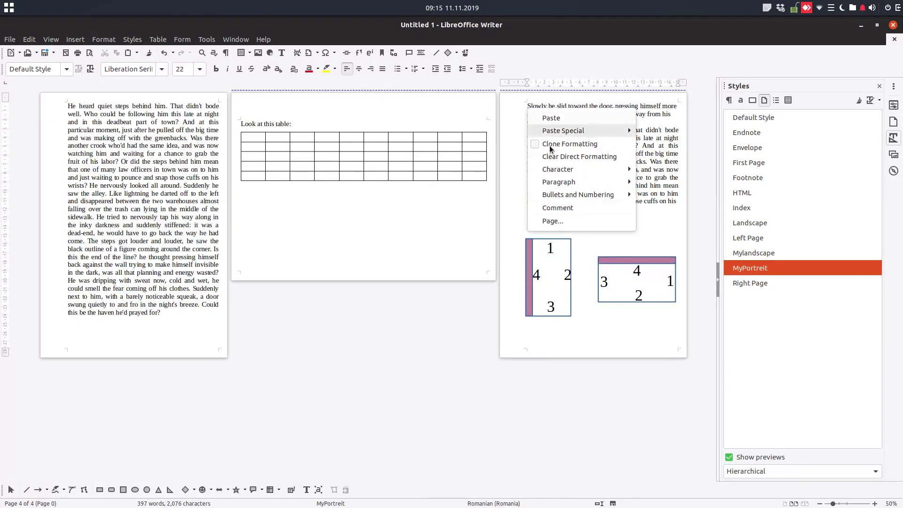
mouse_move(565, 183)
left_click(638, 182)
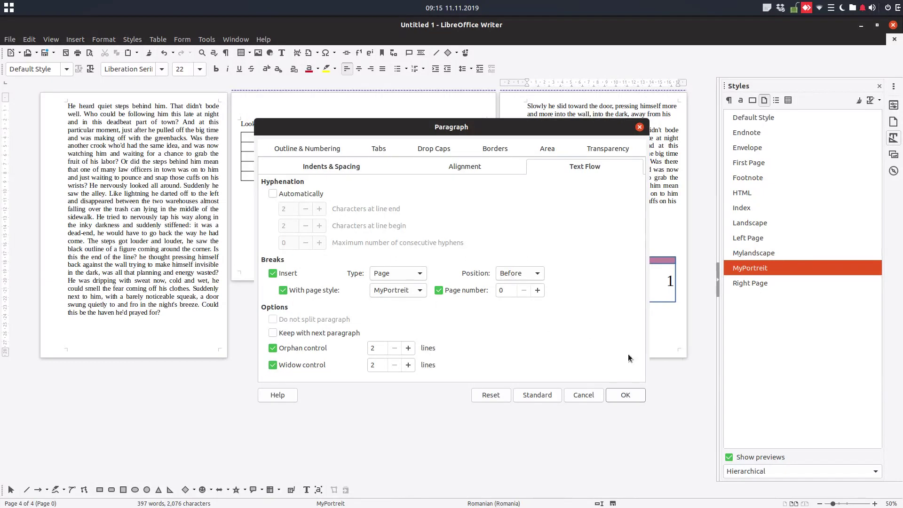
left_click(625, 394)
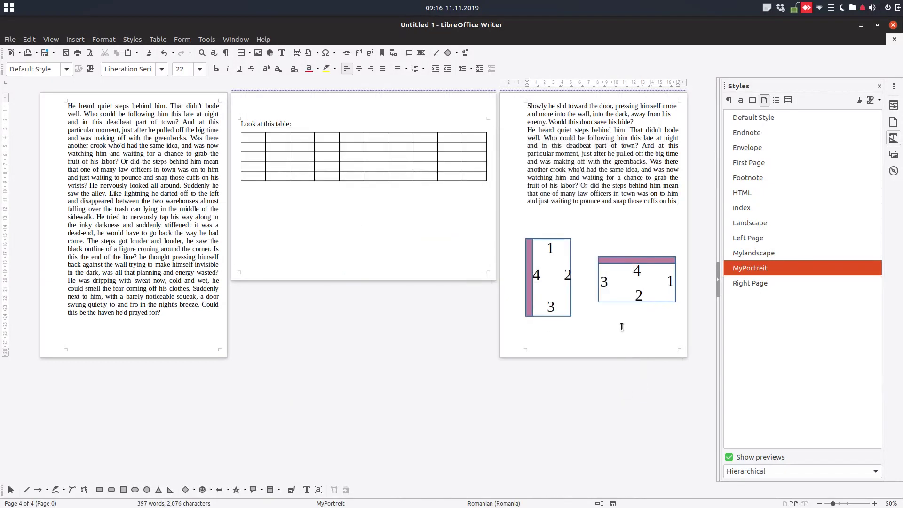